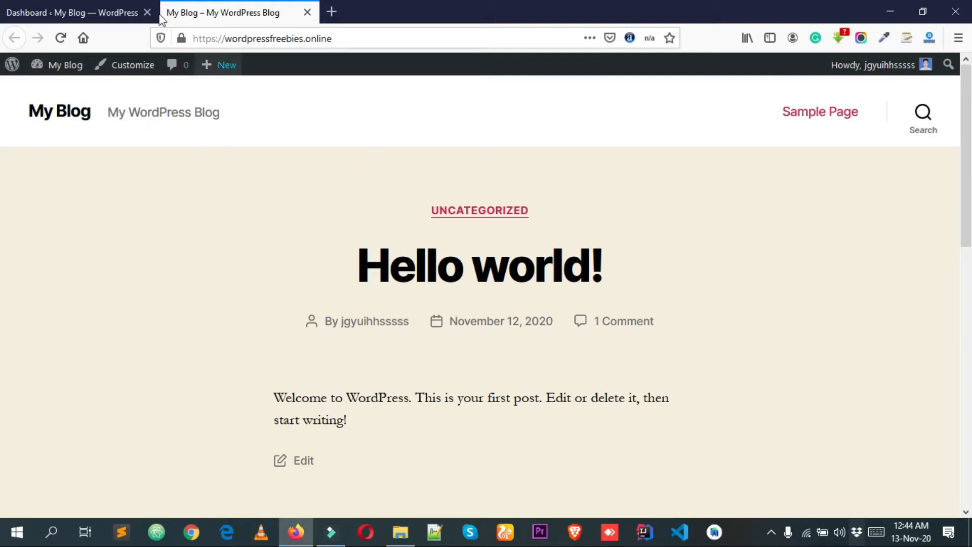
- Switch to the WordPress dashboard and open the page for managing the site's navigation menus
click(109, 7)
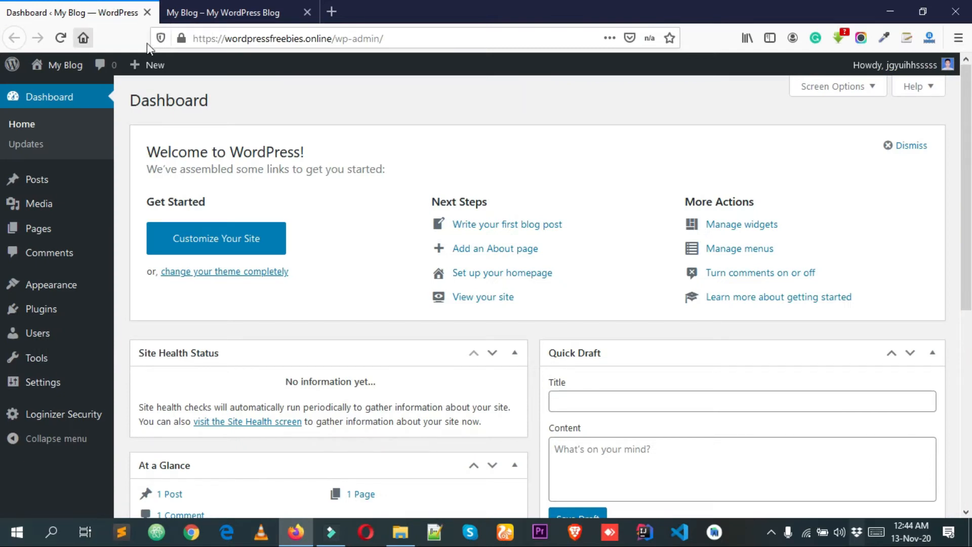
scroll(193, 174, down, 4)
scroll(278, 119, up, 4)
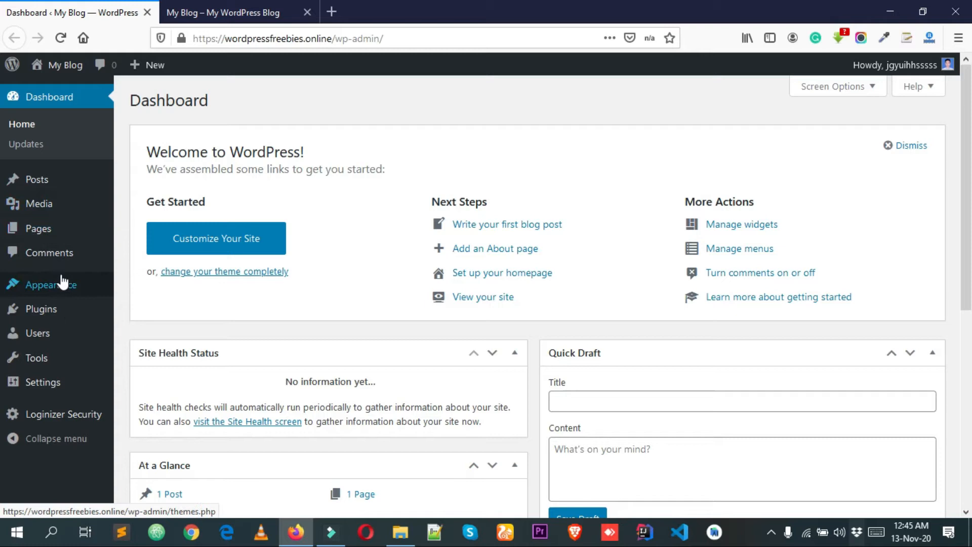
mouse_move(57, 285)
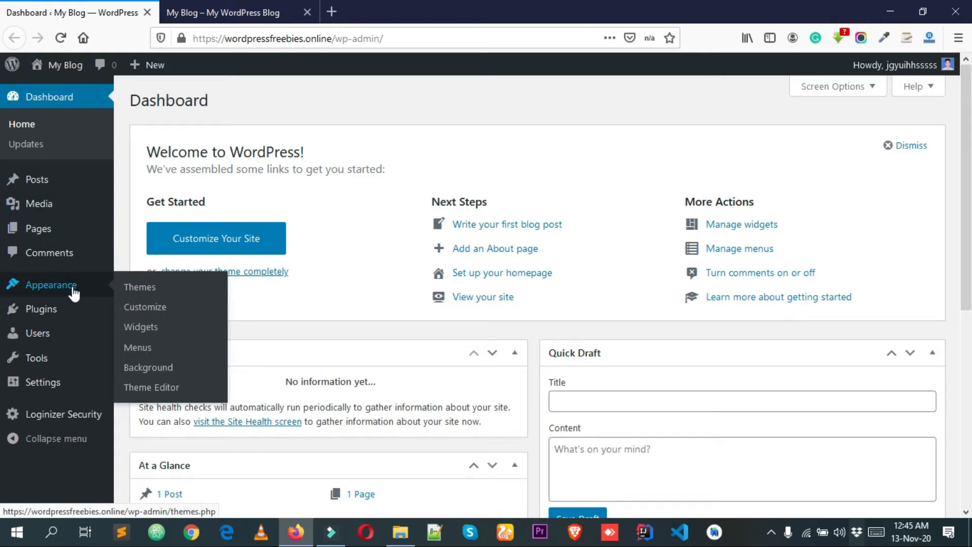
click(146, 352)
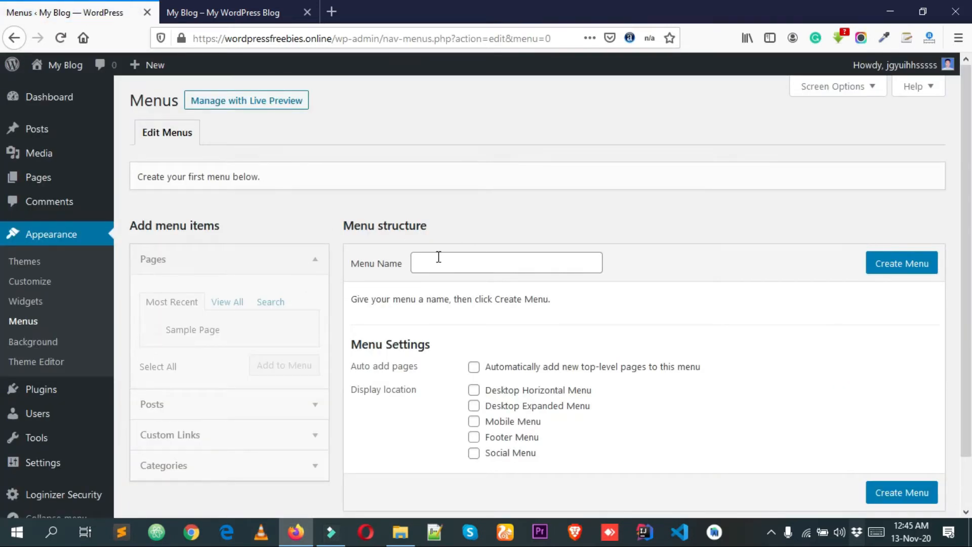
- Create a new navigation menu named "Primary Menu"
scroll(433, 278, down, 1)
scroll(439, 269, up, 1)
click(461, 263)
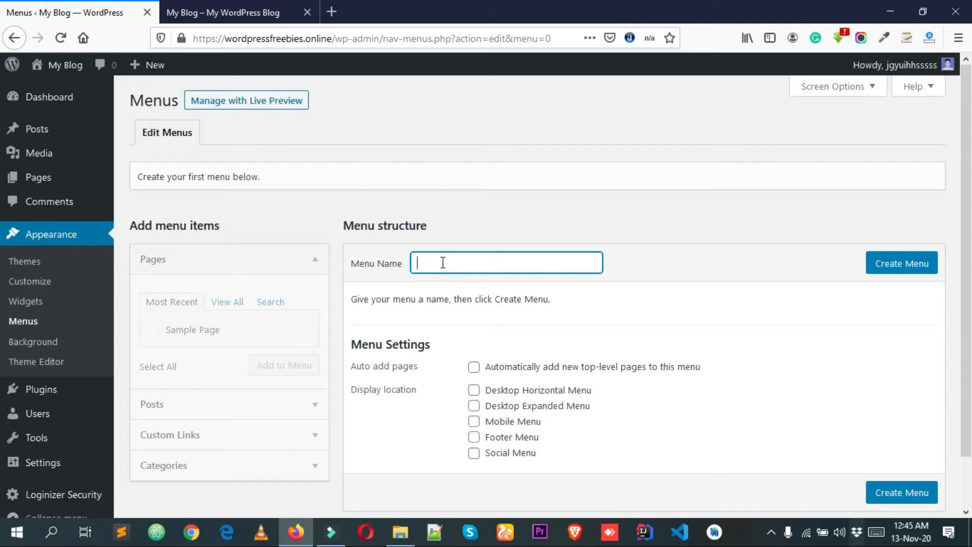
text(Pra)
key(BackSpace)
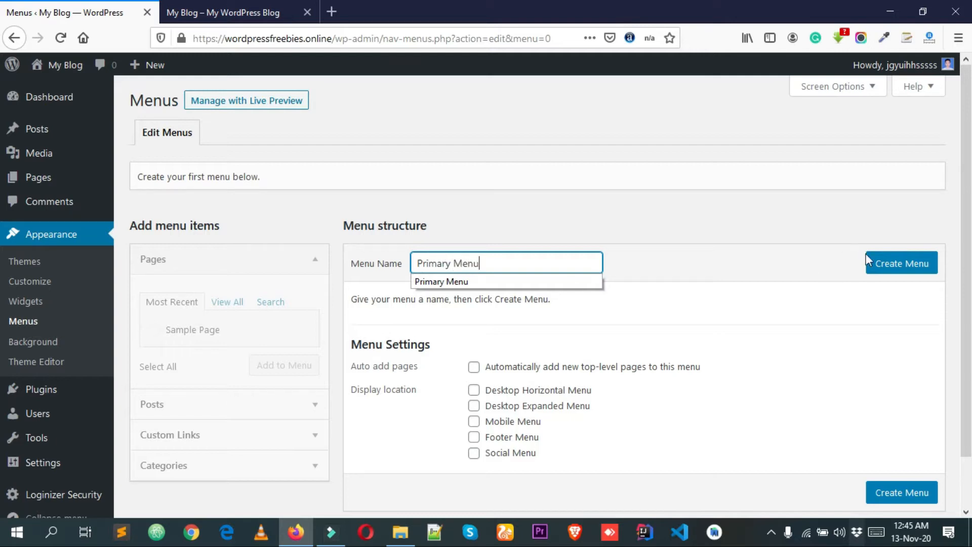
click(898, 267)
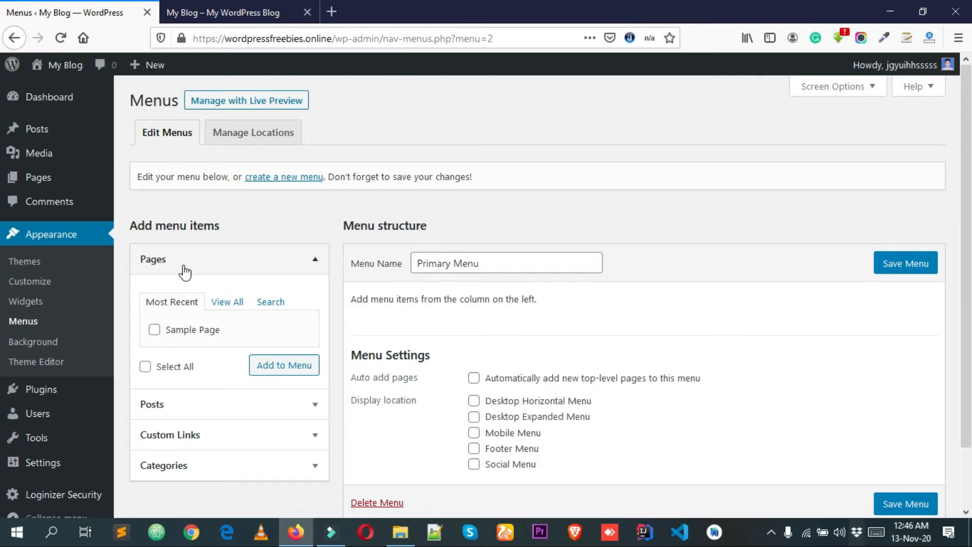
- Look through the posts, custom links and categories available as items for the menu
scroll(202, 365, down, 2)
click(166, 340)
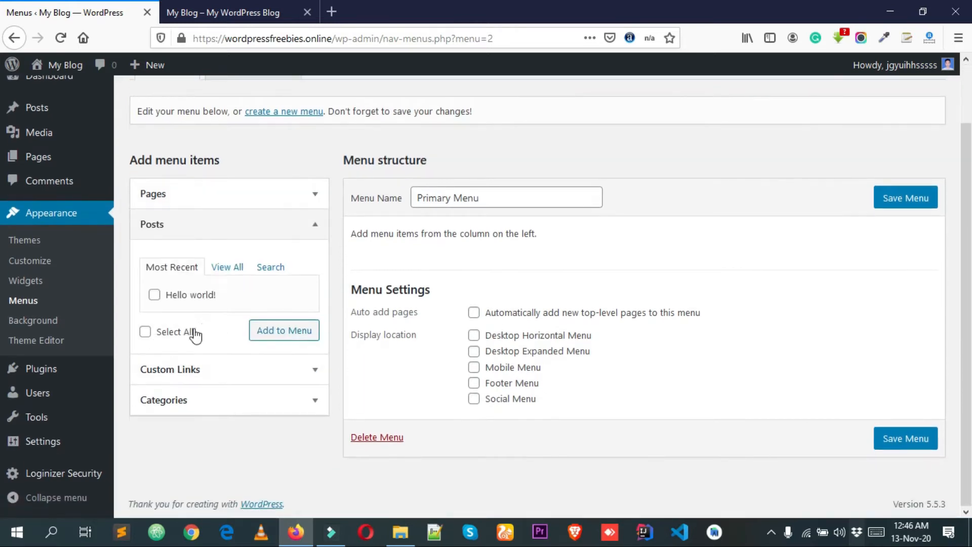
click(179, 373)
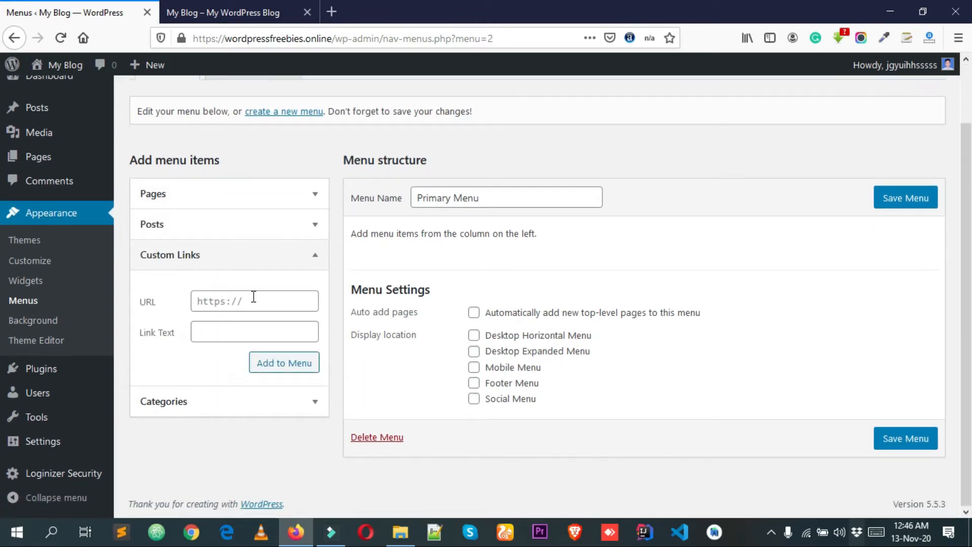
click(175, 402)
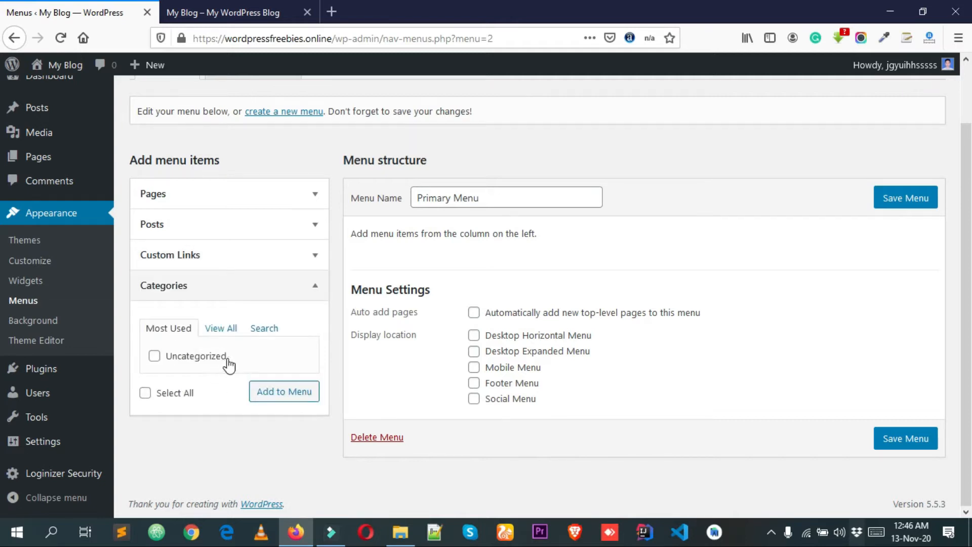
scroll(232, 364, up, 1)
scroll(232, 365, up, 2)
- Add the page "Sample Page" to Primary Menu
click(174, 260)
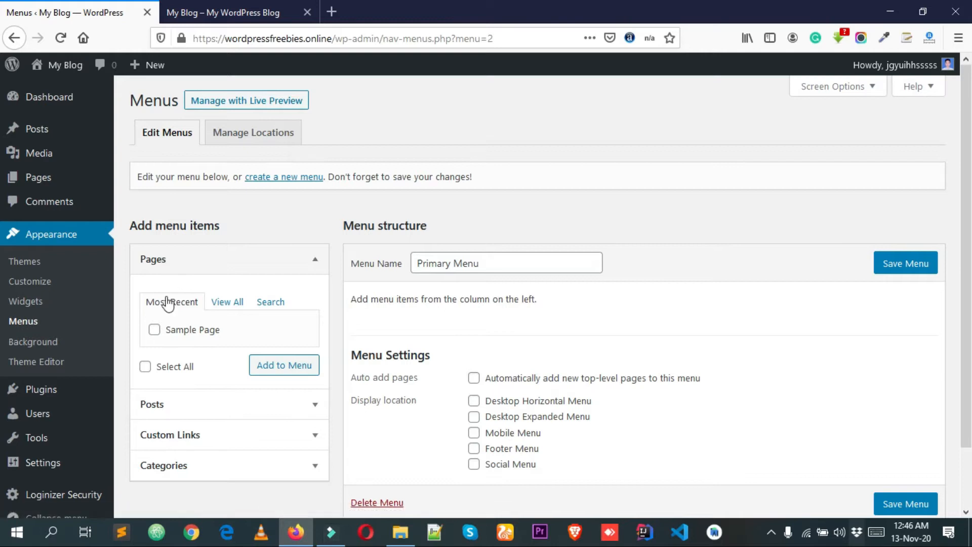
click(180, 269)
click(182, 269)
click(296, 370)
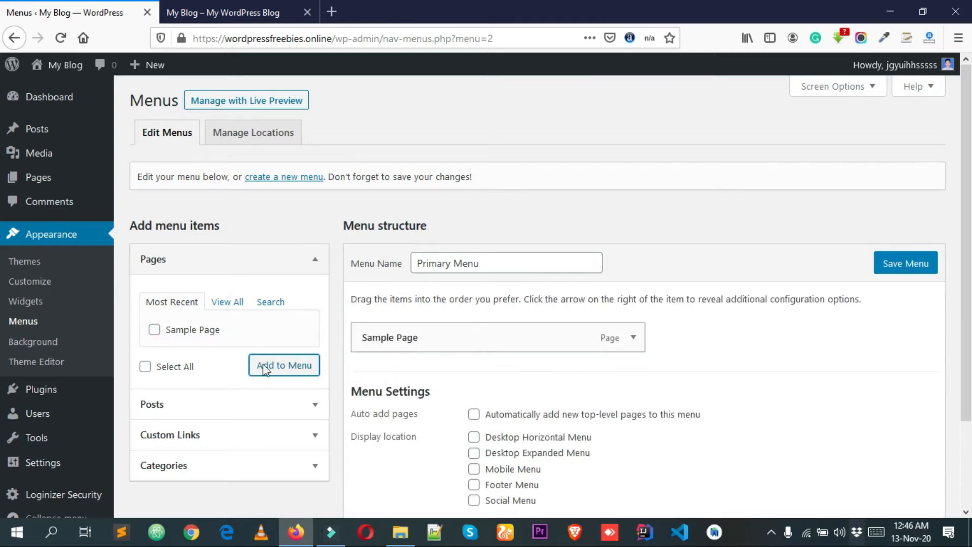
- Assign Primary Menu to the Desktop Horizontal Menu display location and save it
scroll(393, 317, down, 3)
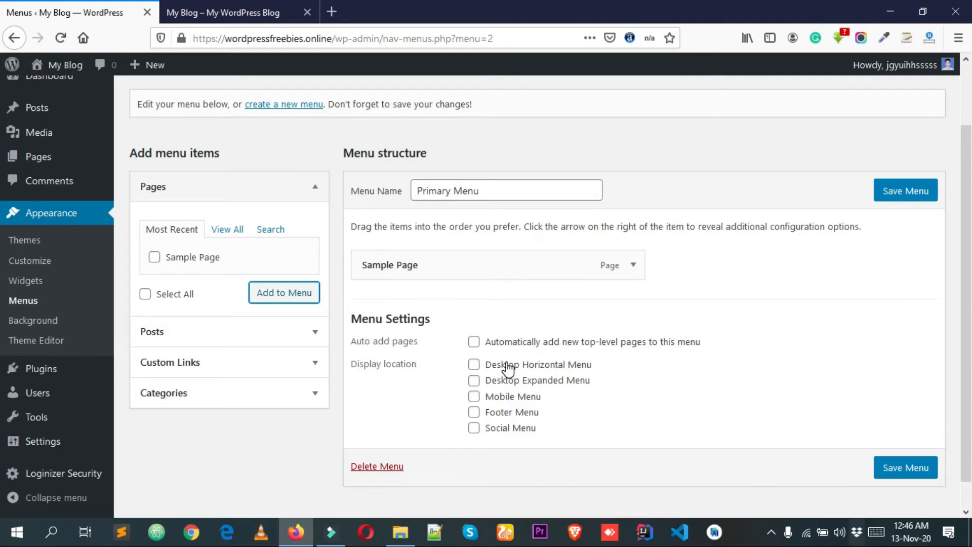
click(530, 373)
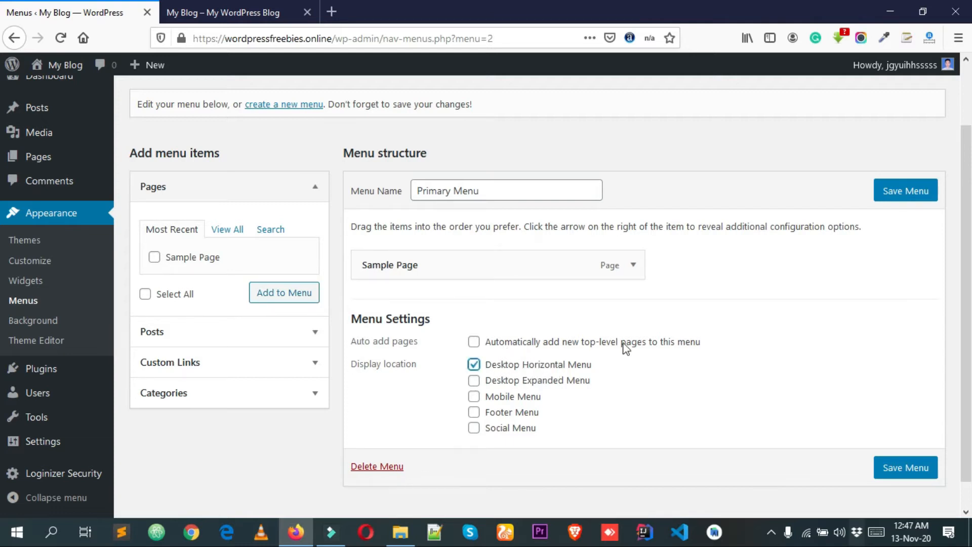
scroll(627, 348, up, 3)
click(900, 267)
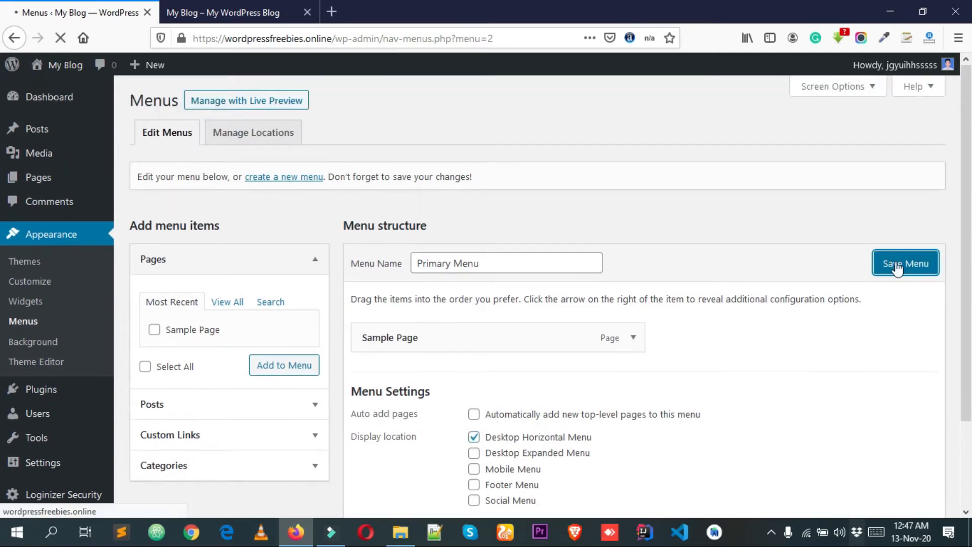
- Reload the live blog's front page to check the header navigation
click(230, 7)
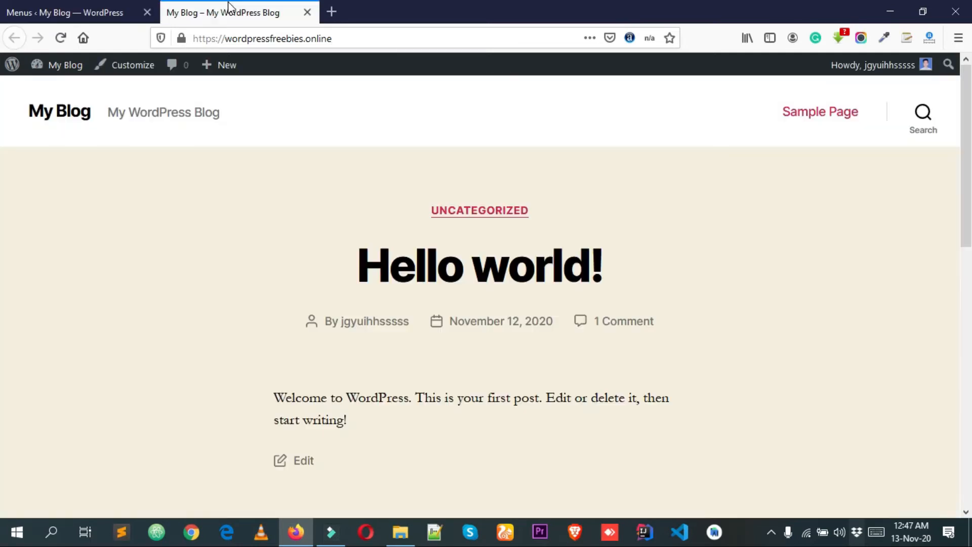
right_click(117, 280)
click(214, 289)
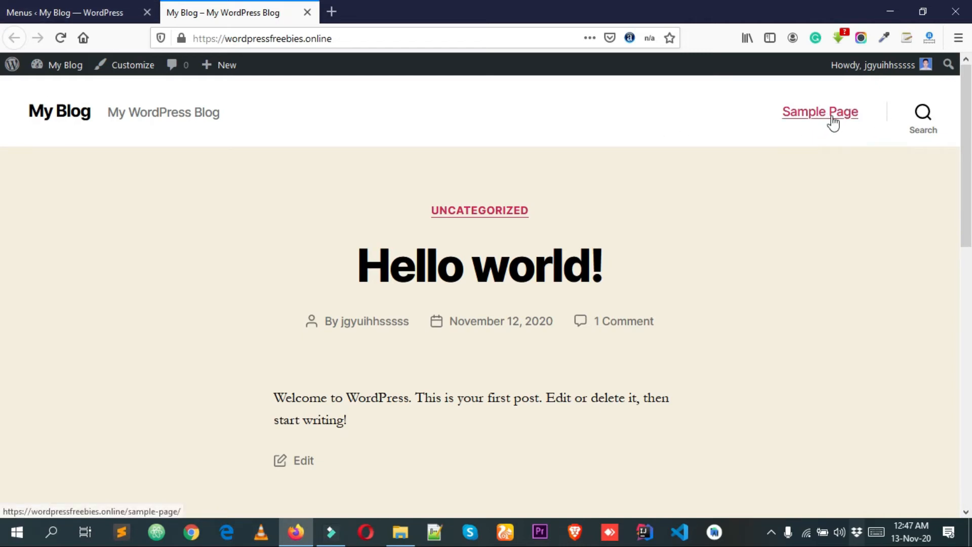
- Add the Uncategorized category to Primary Menu and save the menu
click(51, 11)
scroll(385, 260, down, 3)
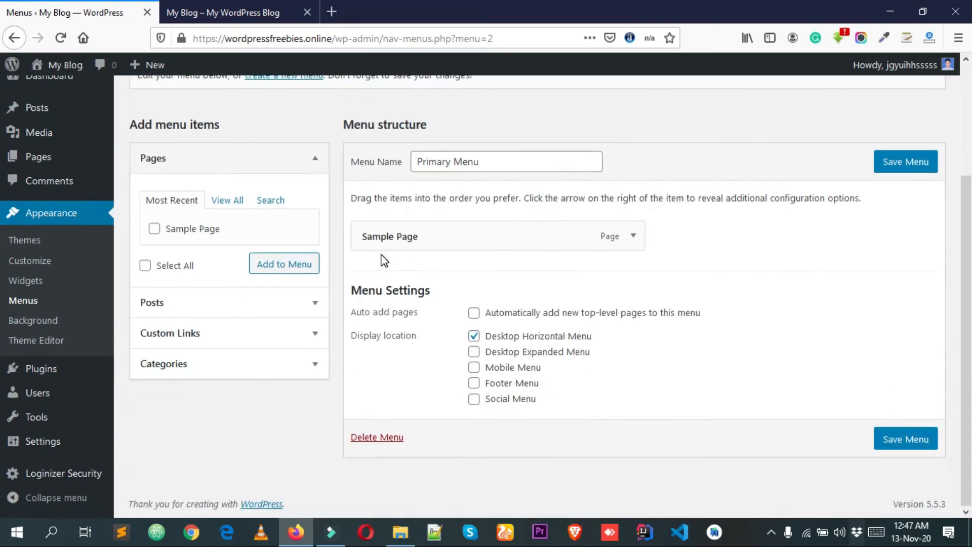
click(167, 368)
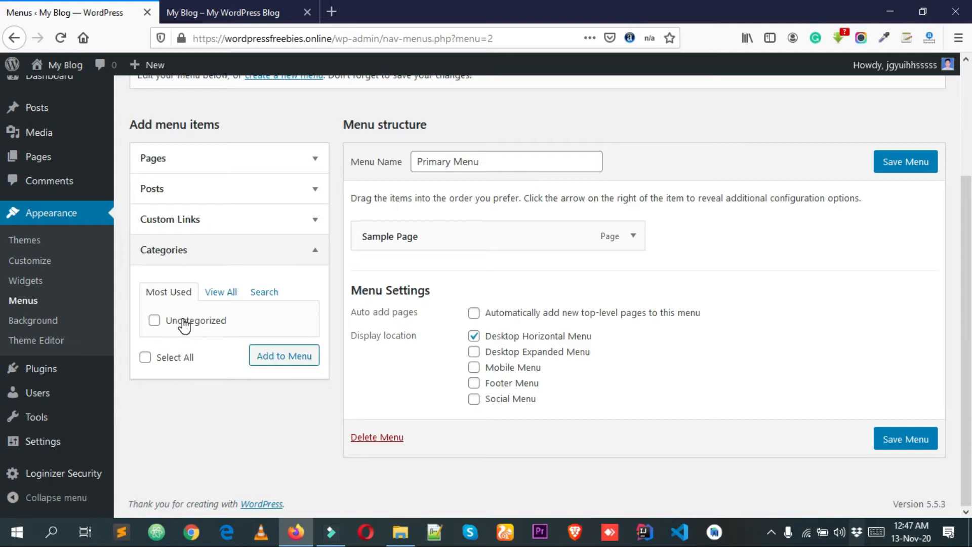
click(184, 324)
click(287, 359)
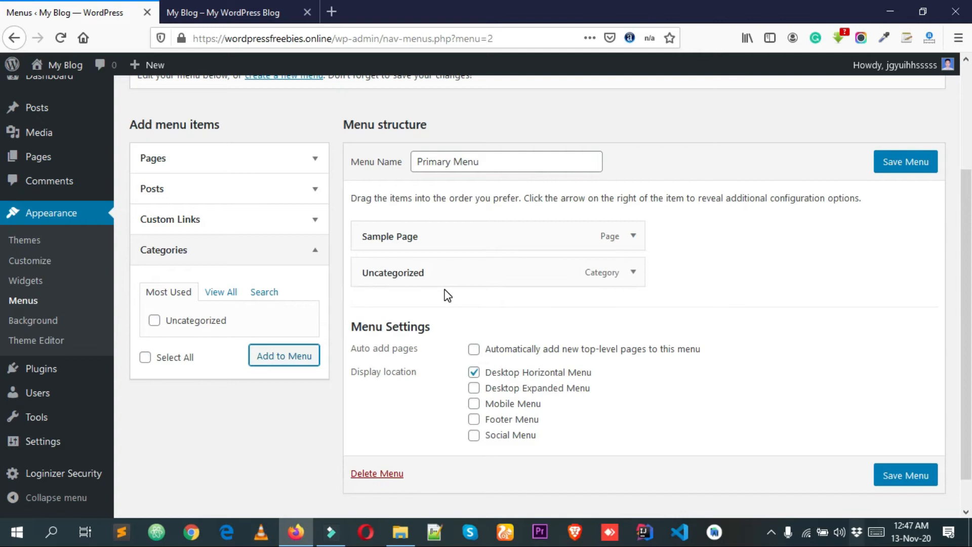
click(905, 167)
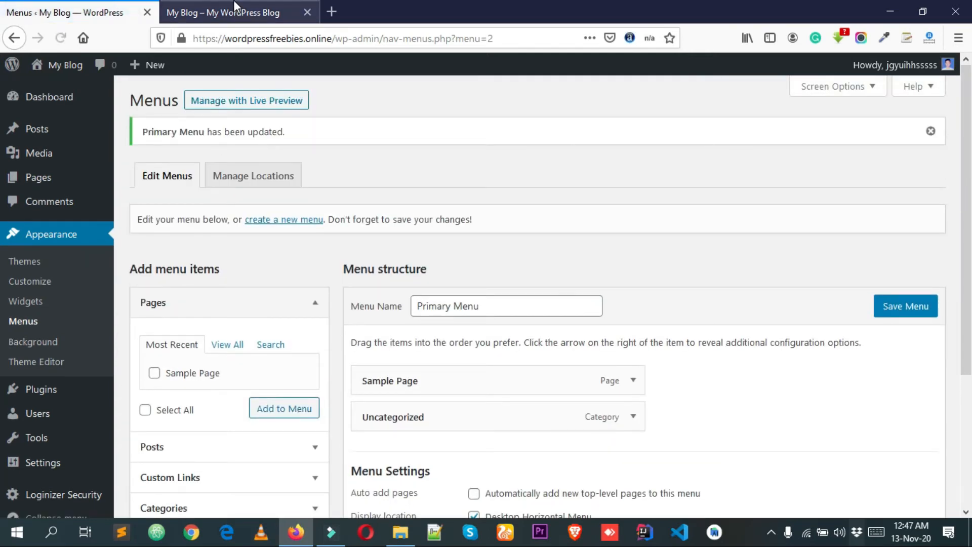
- Refresh the live blog and check the header for the Uncategorized category link
click(237, 11)
right_click(259, 190)
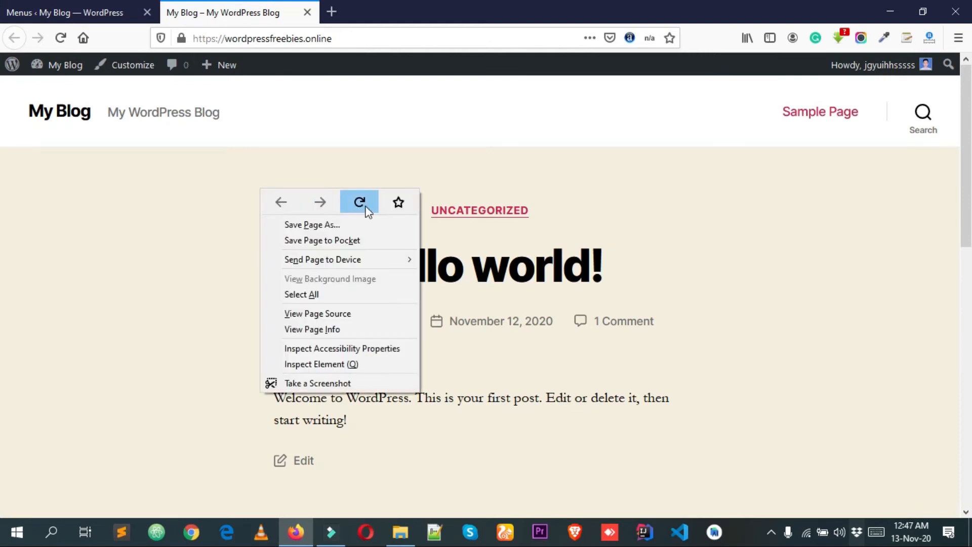
click(365, 206)
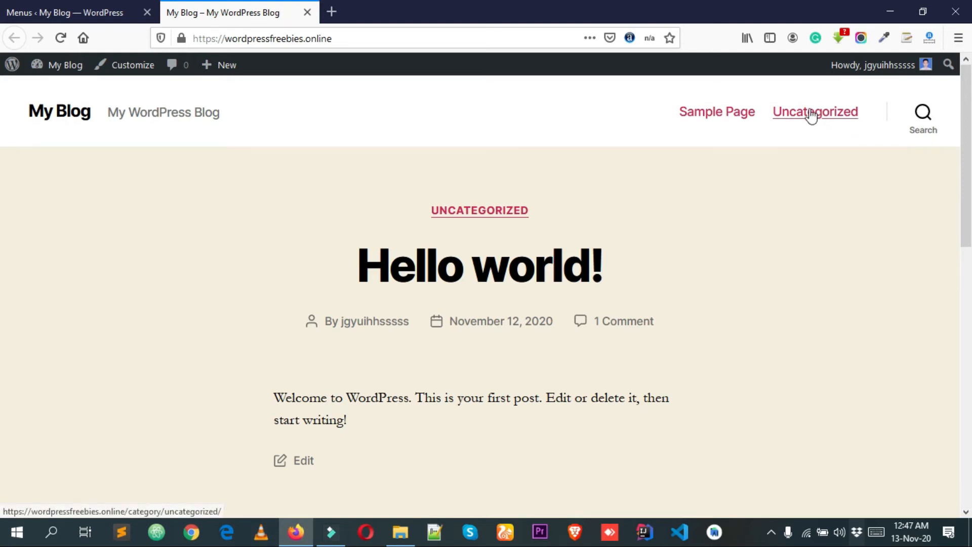
scroll(817, 133, down, 3)
scroll(830, 160, up, 3)
click(4, 6)
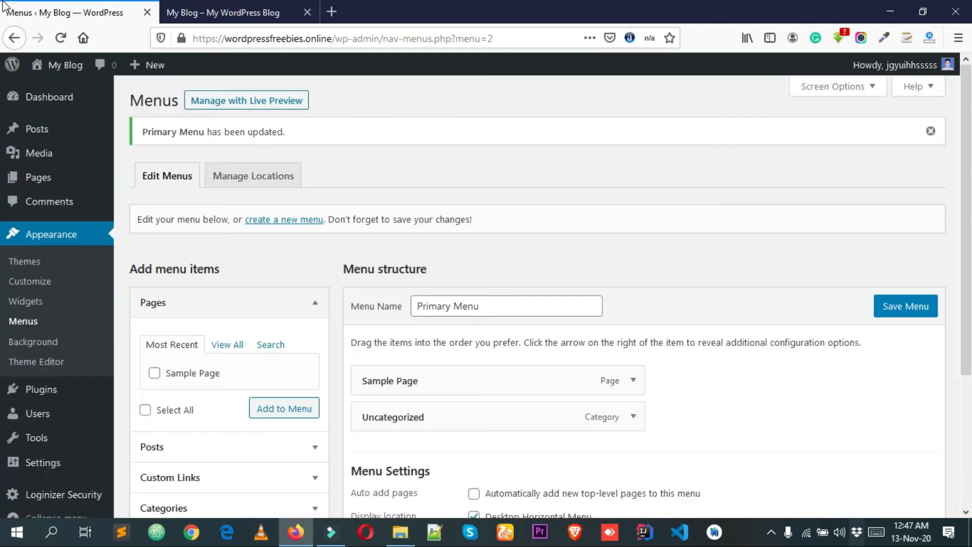
scroll(414, 294, down, 4)
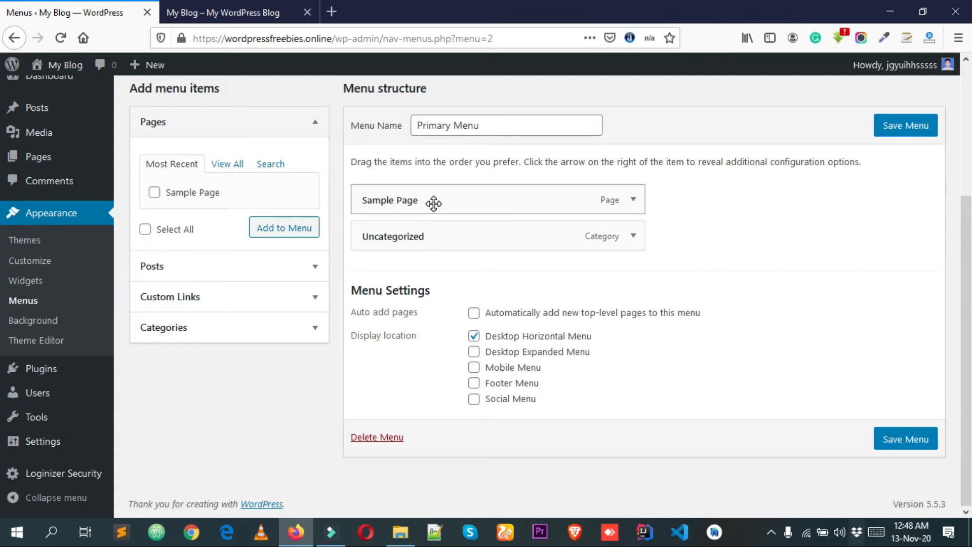
click(190, 303)
click(218, 228)
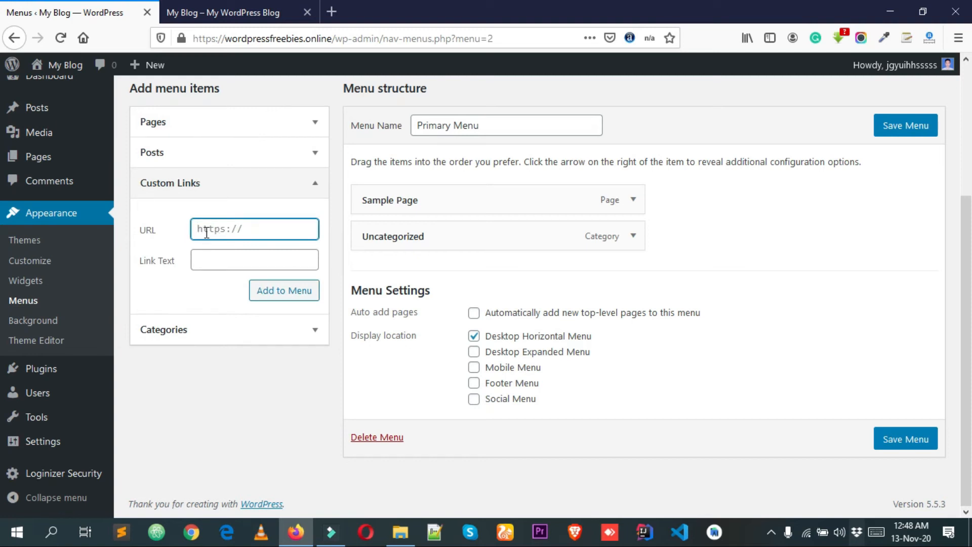
scroll(206, 232, up, 1)
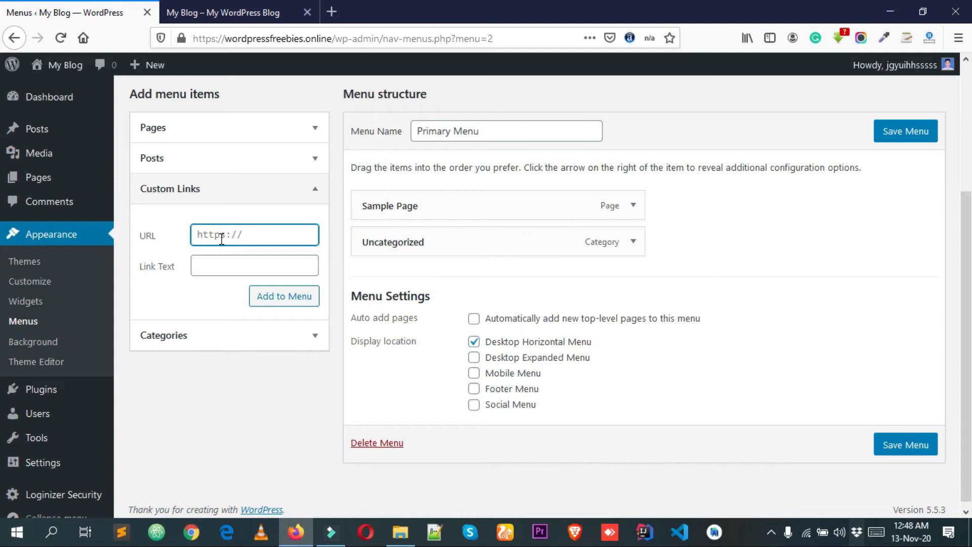
text(h)
text(ttps://learnhunter.live)
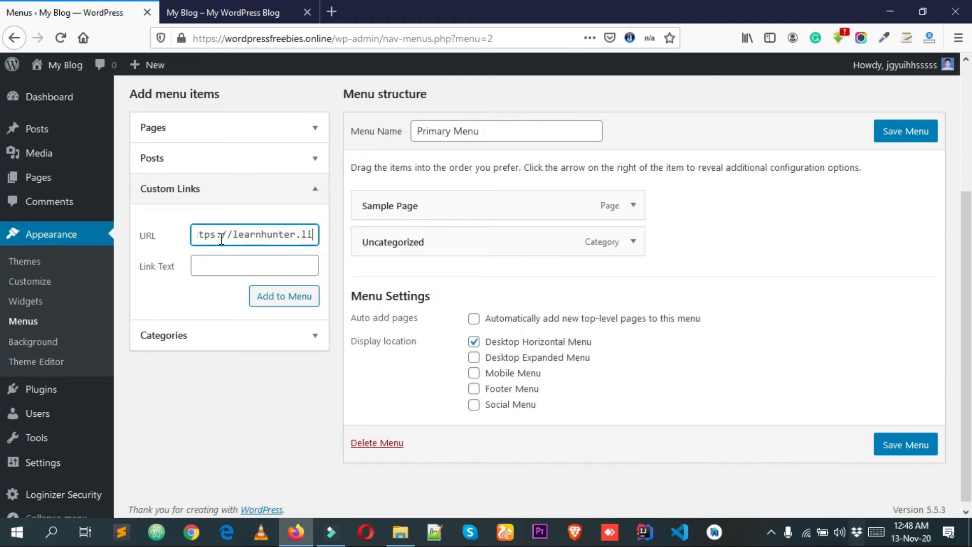
click(231, 266)
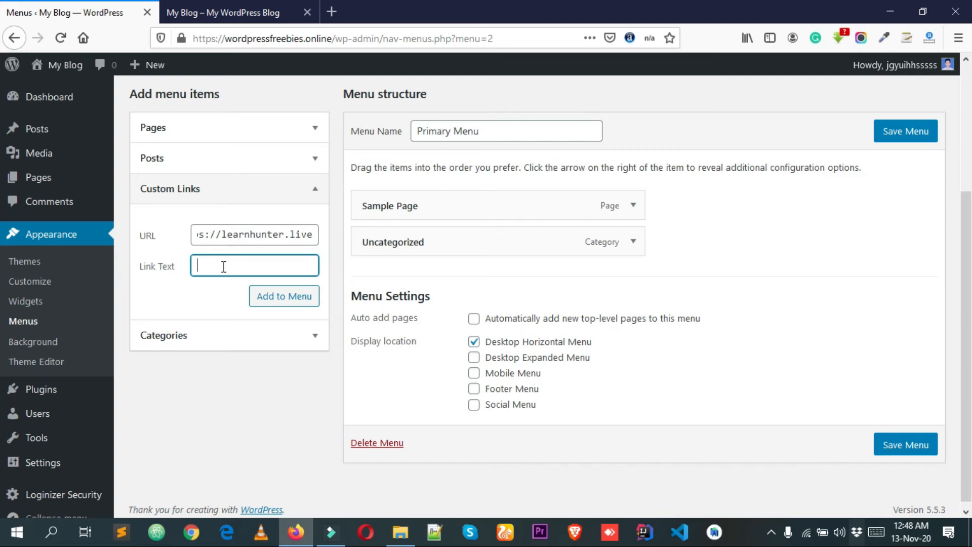
text(Hunter)
click(275, 300)
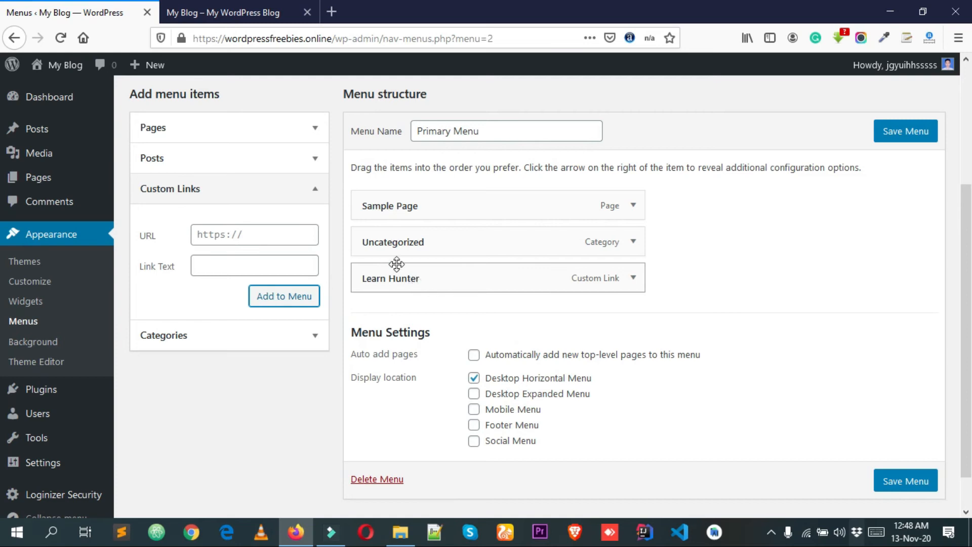
- Nest the Learn Hunter link as a sub item under Uncategorized and save the menu
drag(376, 279, 430, 279)
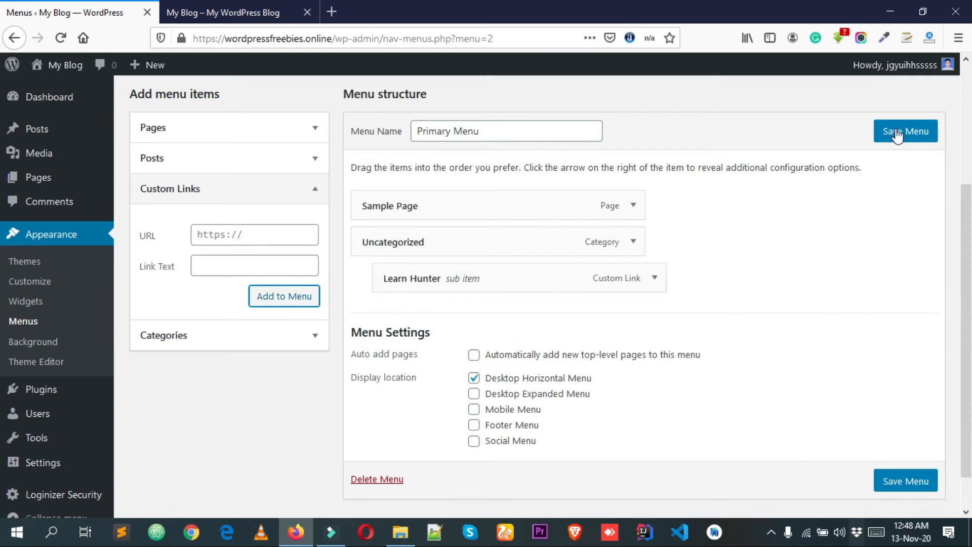
click(917, 139)
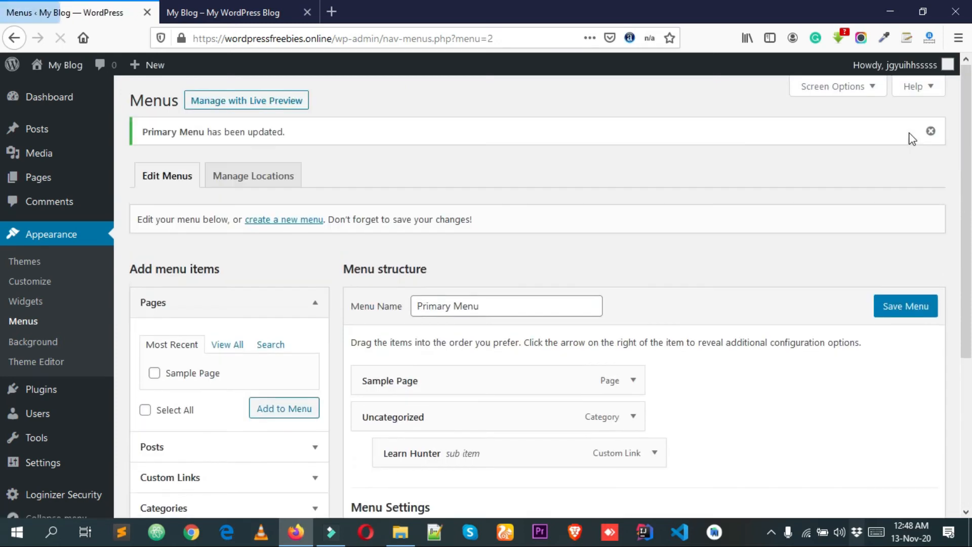
- Reload the live blog and test the Learn Hunter link in the Uncategorized submenu
key(ctrl+Tab)
right_click(348, 186)
click(447, 193)
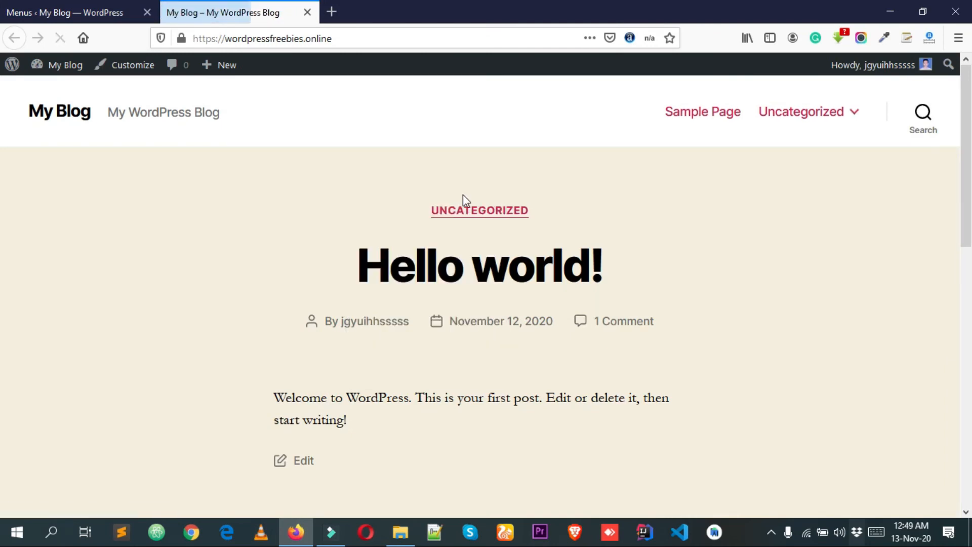
mouse_move(816, 115)
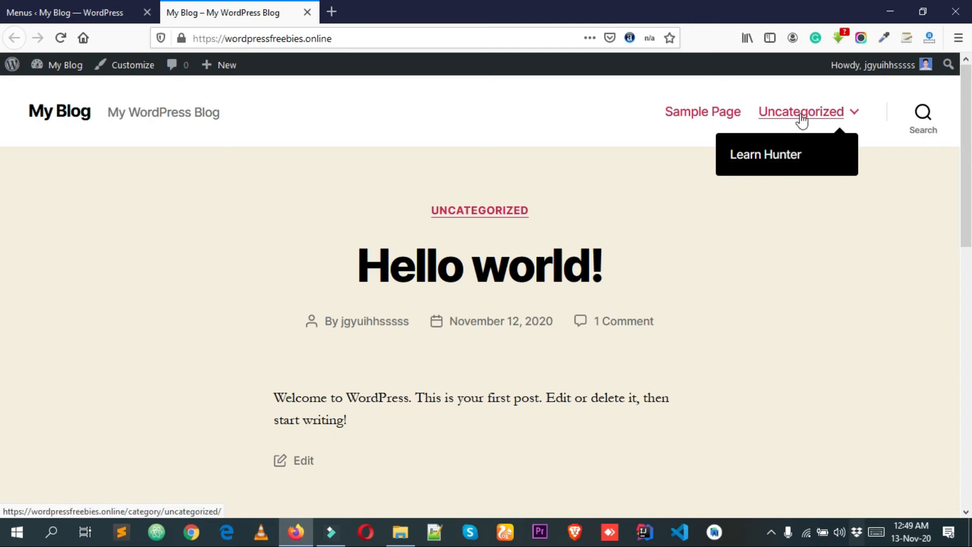
click(770, 161)
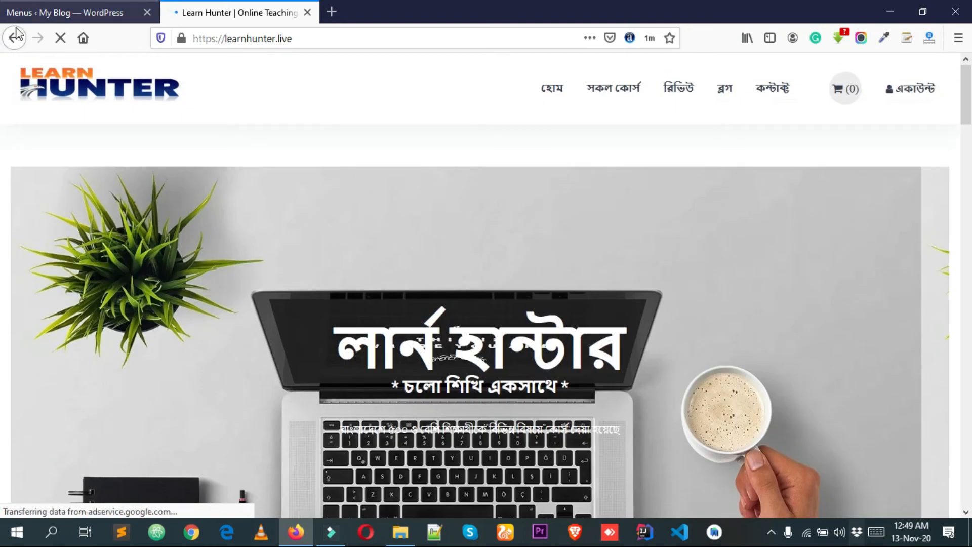
- Return from the Learn Hunter site and move the Learn Hunter sub item under Sample Page in Primary Menu, saving the menu
click(15, 39)
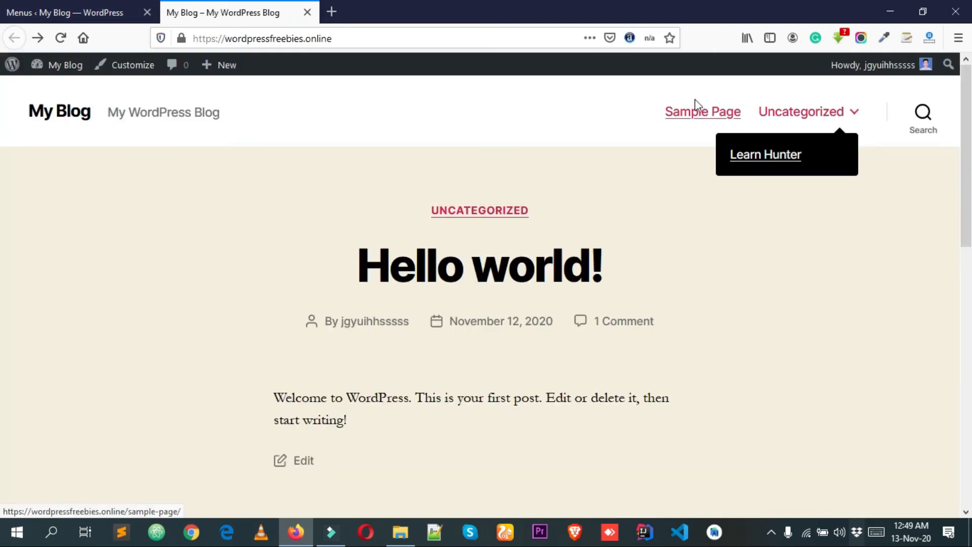
click(12, 13)
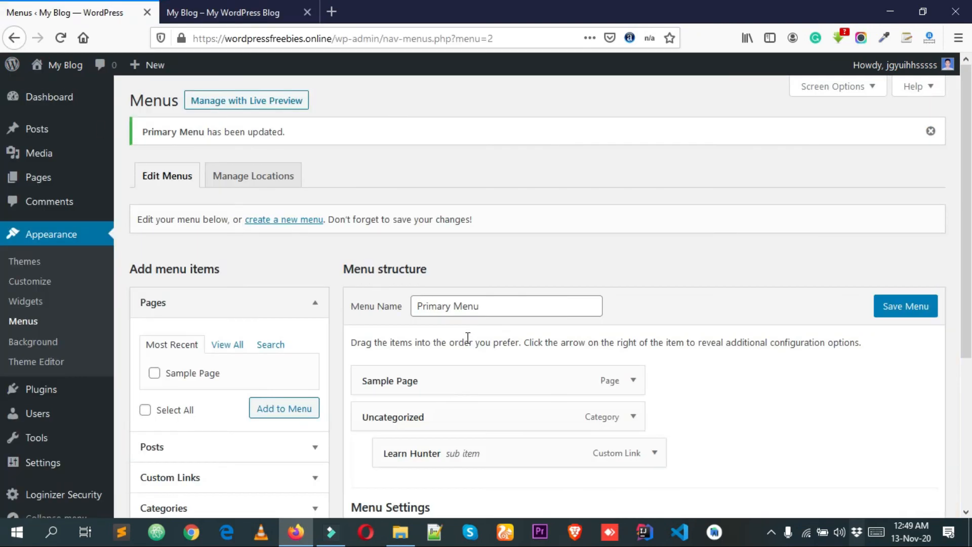
scroll(444, 415, down, 3)
drag(412, 382, 409, 348)
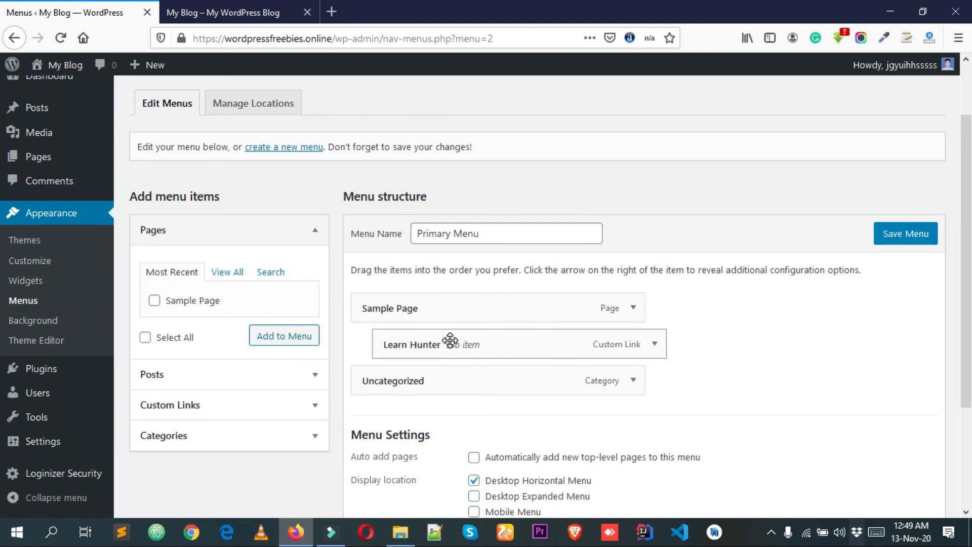
scroll(962, 196, down, 3)
click(912, 163)
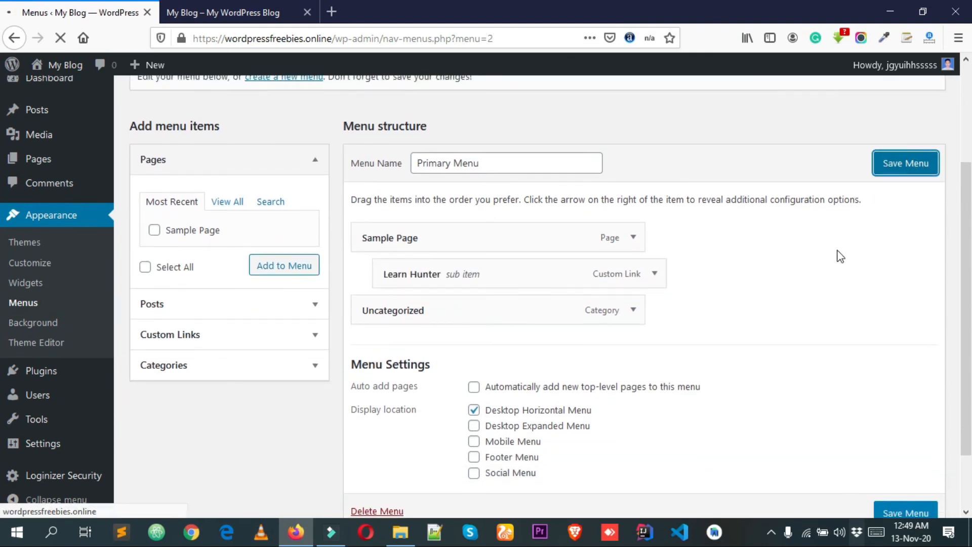
- Reload the live blog and check the Sample Page submenu in the header for the Learn Hunter link
key(ctrl+Tab)
right_click(263, 211)
click(361, 224)
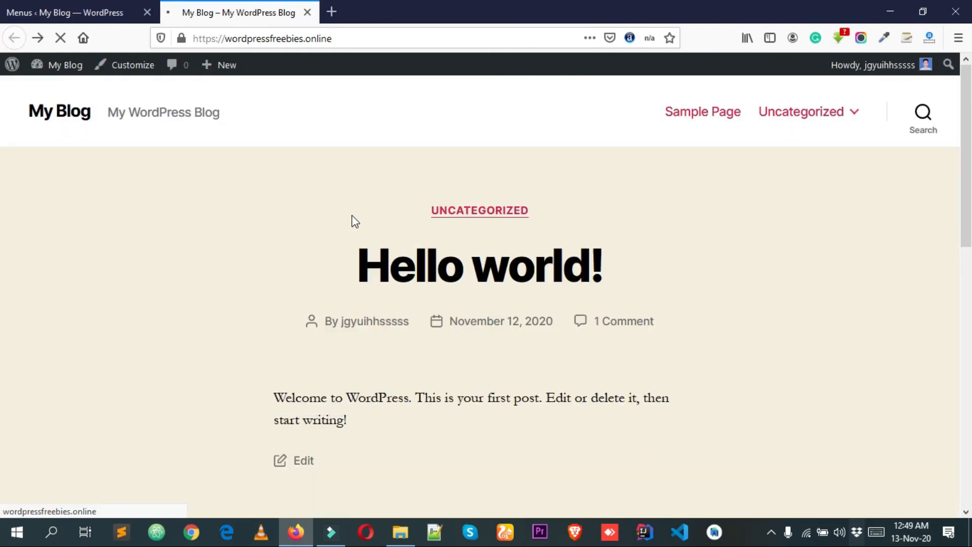
mouse_move(684, 121)
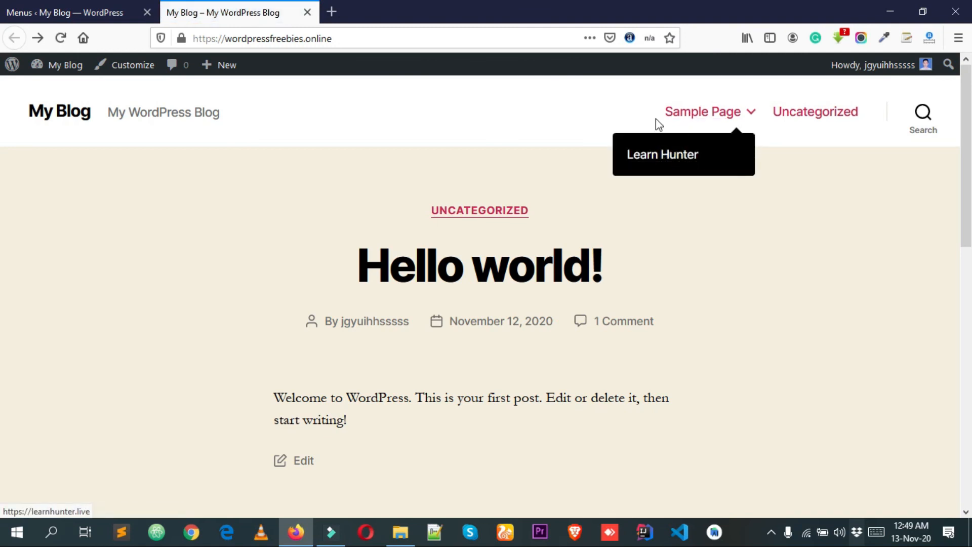
scroll(687, 244, down, 2)
scroll(686, 267, up, 2)
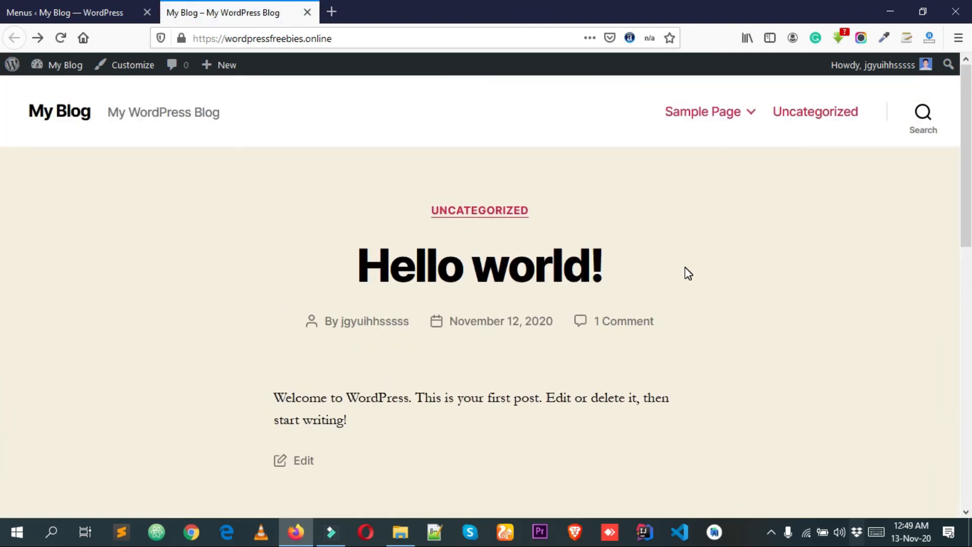